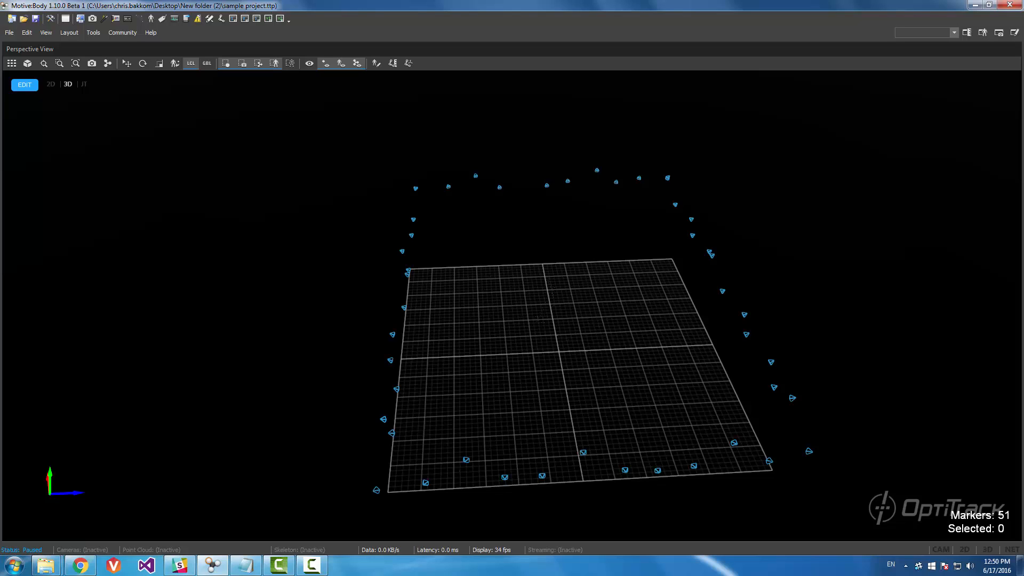
Show the project's Samples takes and switch the workspace to the Create layout.
{"action": "left_click", "coordinate": [81, 18]}
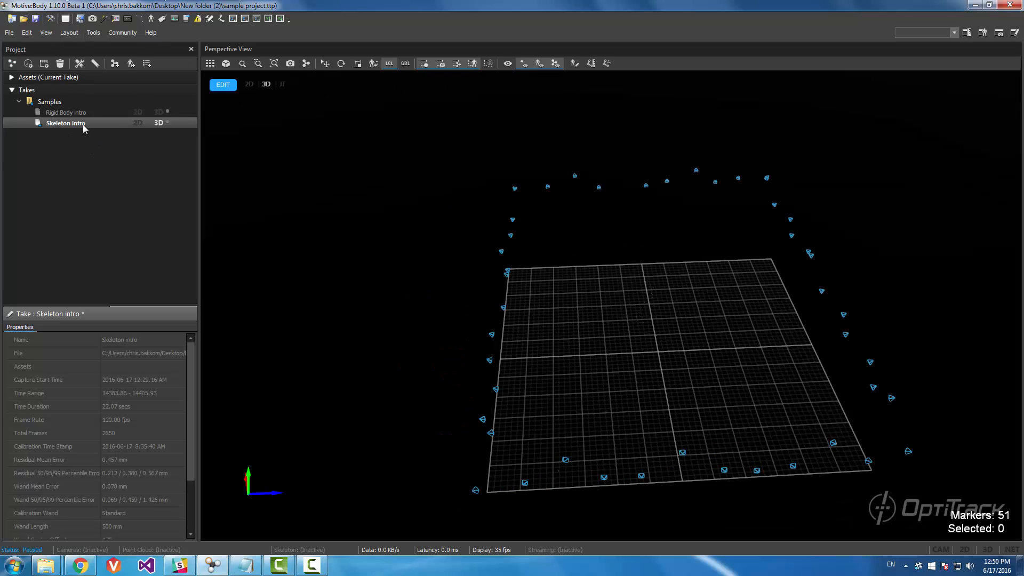
{"action": "left_click", "coordinate": [49, 103]}
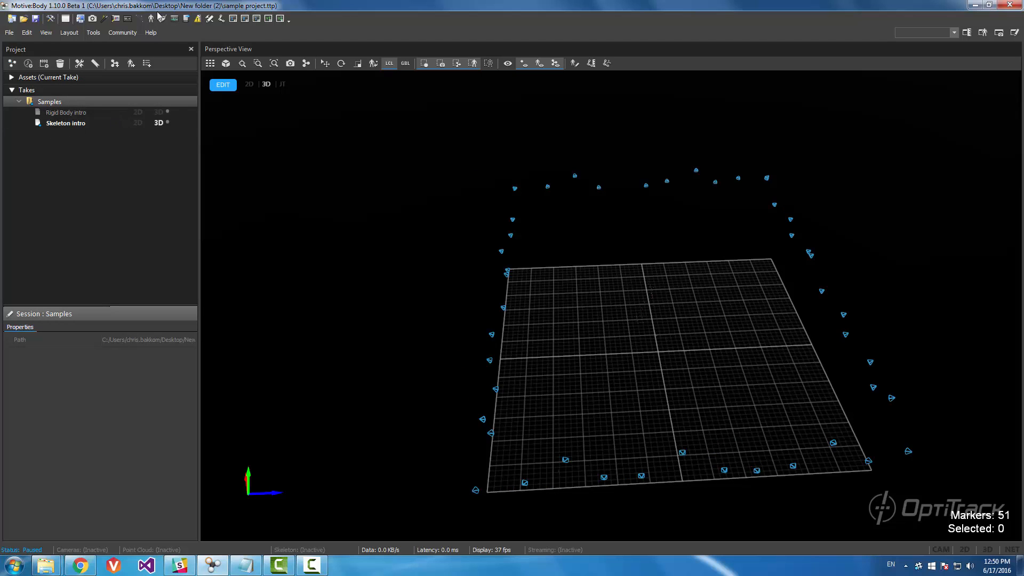
{"action": "left_click", "coordinate": [67, 32]}
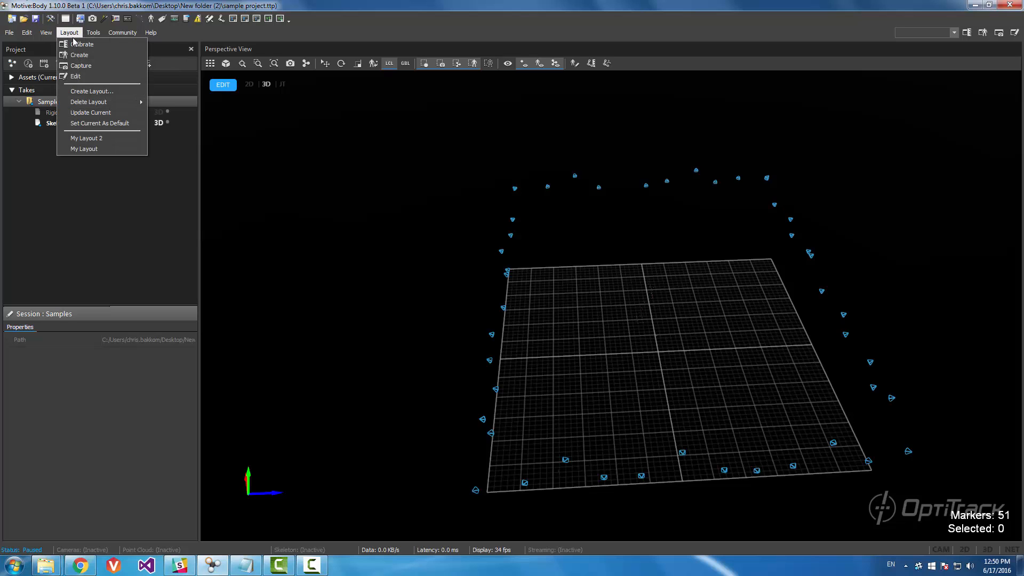
{"action": "left_click", "coordinate": [80, 55]}
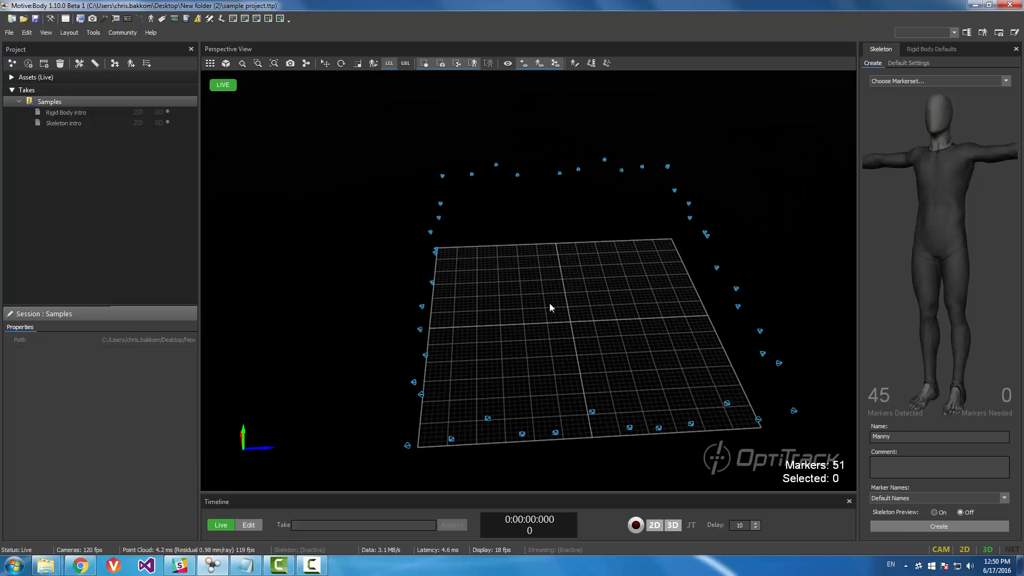
{"action": "right_click_drag", "start_coordinate": [549, 302], "coordinate": [571, 314]}
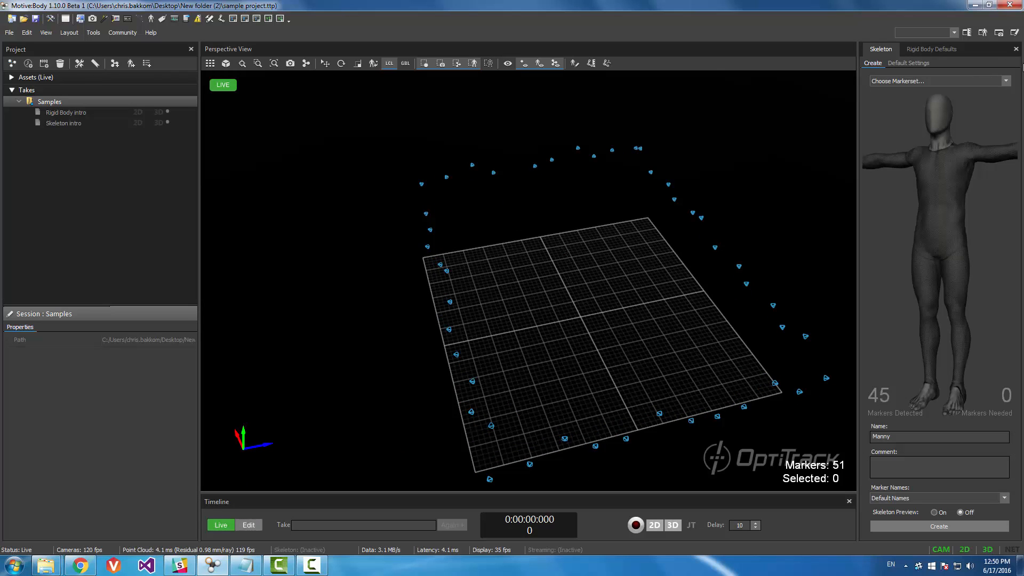
Widen the Rigid Body Defaults pane and reopen the Skeleton creation pane beside it.
{"action": "left_click", "coordinate": [1015, 49]}
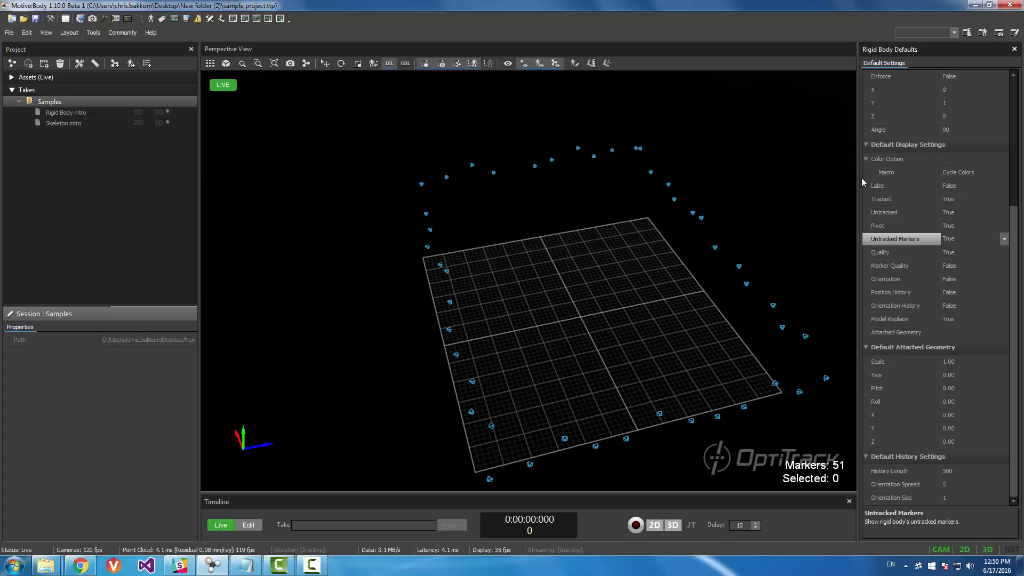
{"action": "left_click_drag", "start_coordinate": [860, 177], "coordinate": [810, 176]}
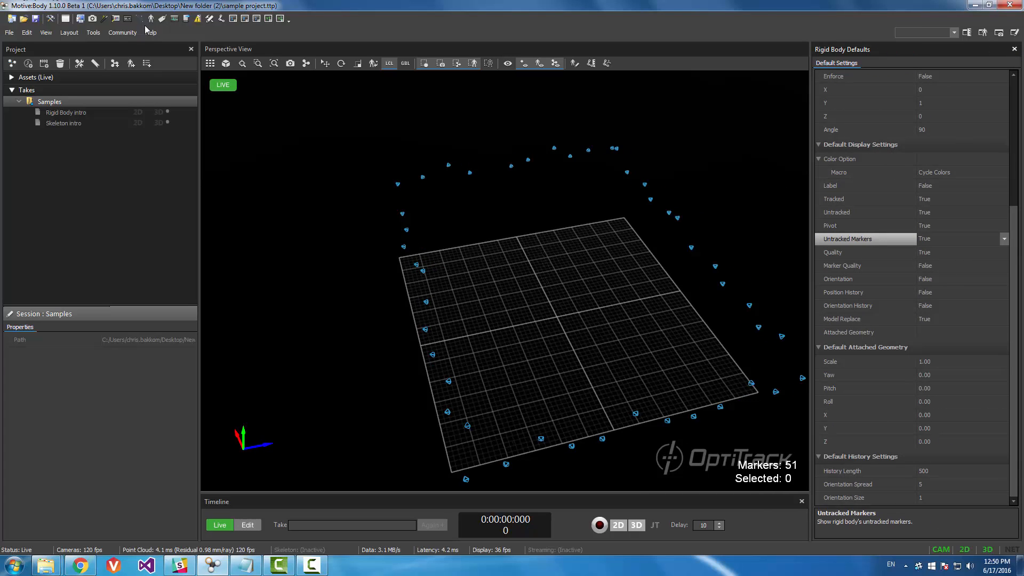
{"action": "left_click", "coordinate": [152, 19]}
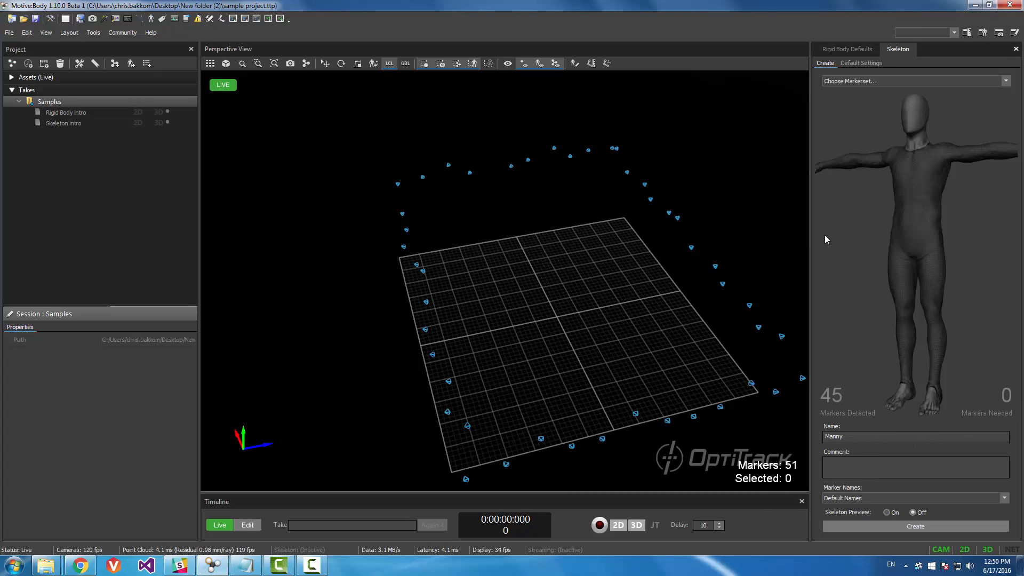
Examine the live markers of the T-posed subject from several sides, selecting them briefly to view their tracking rays.
{"action": "scroll", "coordinate": [573, 309], "scroll_direction": "up", "scroll_amount": 10}
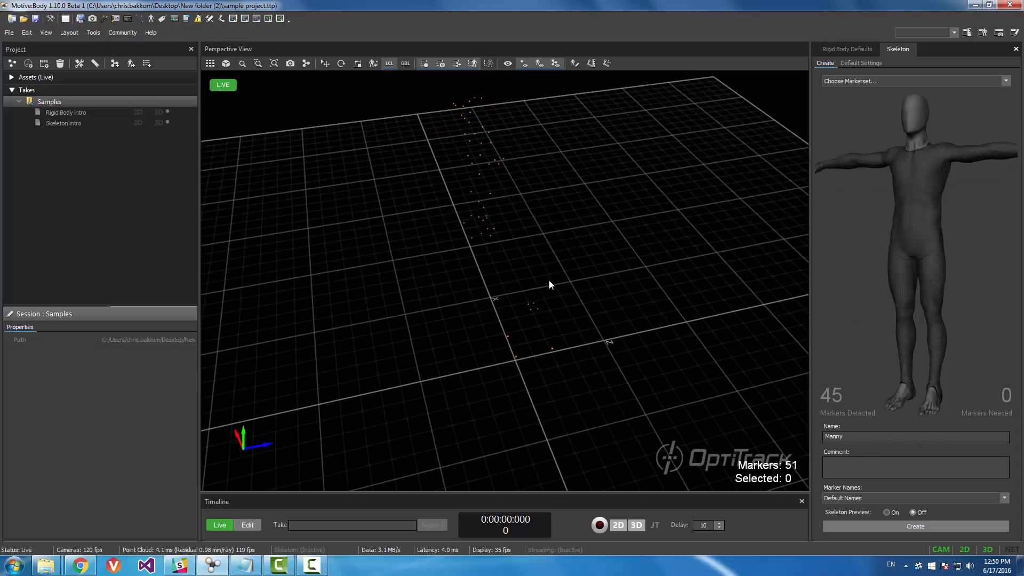
{"action": "right_click_drag", "start_coordinate": [603, 310], "coordinate": [387, 361]}
{"action": "right_click_drag", "start_coordinate": [467, 349], "coordinate": [402, 325]}
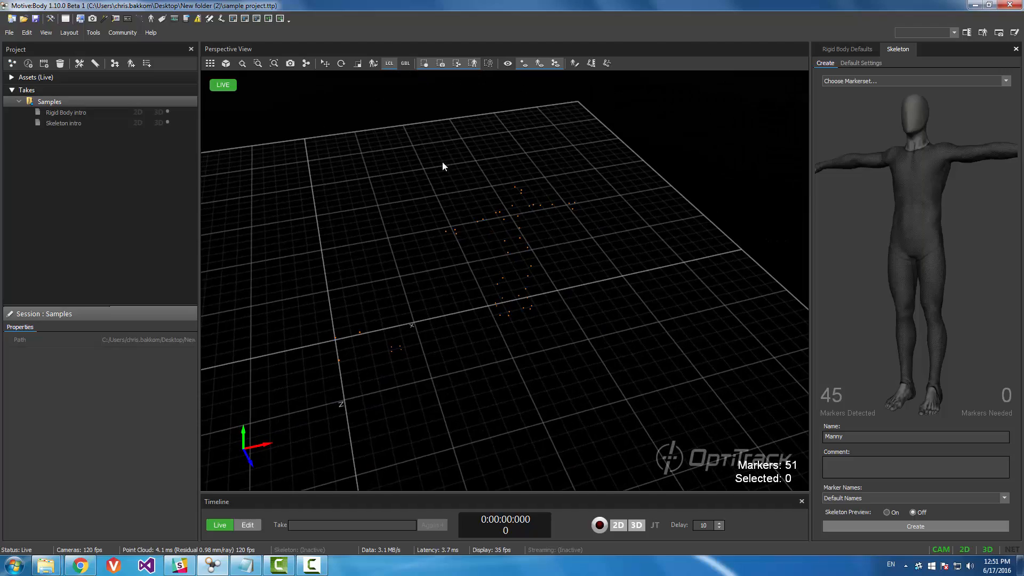
{"action": "left_click_drag", "start_coordinate": [432, 165], "coordinate": [610, 328]}
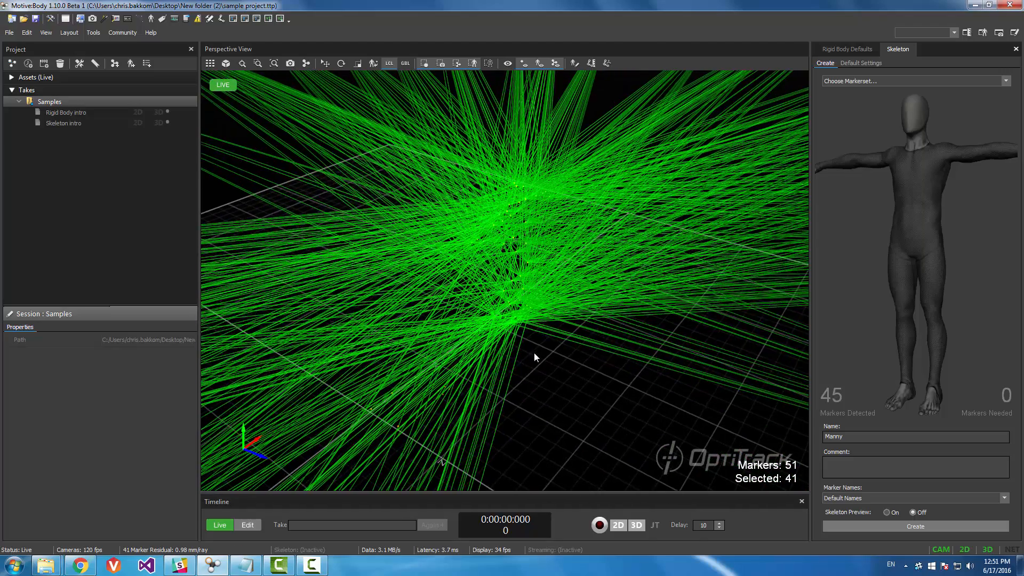
{"action": "left_click", "coordinate": [534, 353]}
{"action": "right_click_drag", "start_coordinate": [491, 331], "coordinate": [566, 333]}
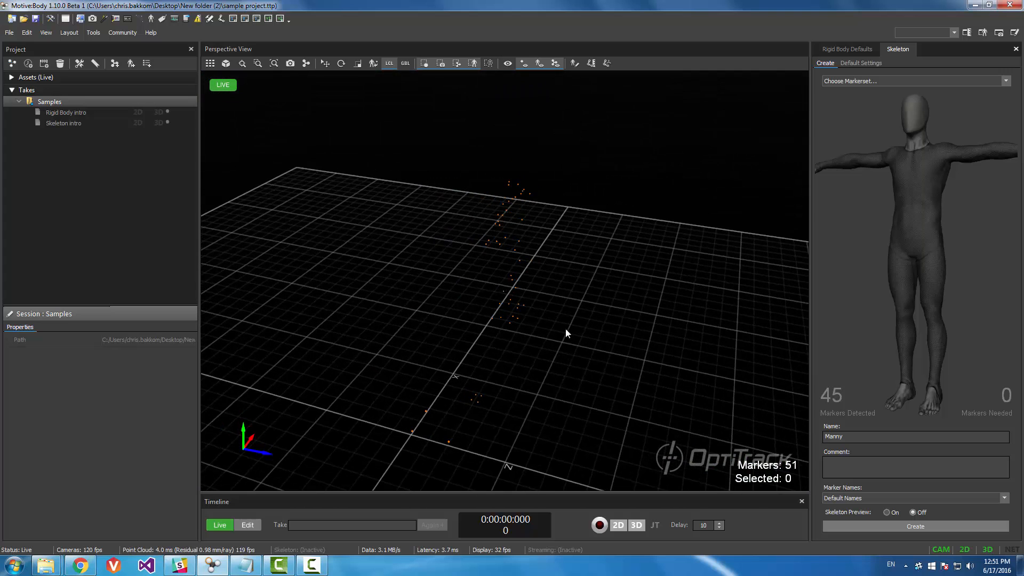
{"action": "right_click_drag", "start_coordinate": [536, 297], "coordinate": [436, 293]}
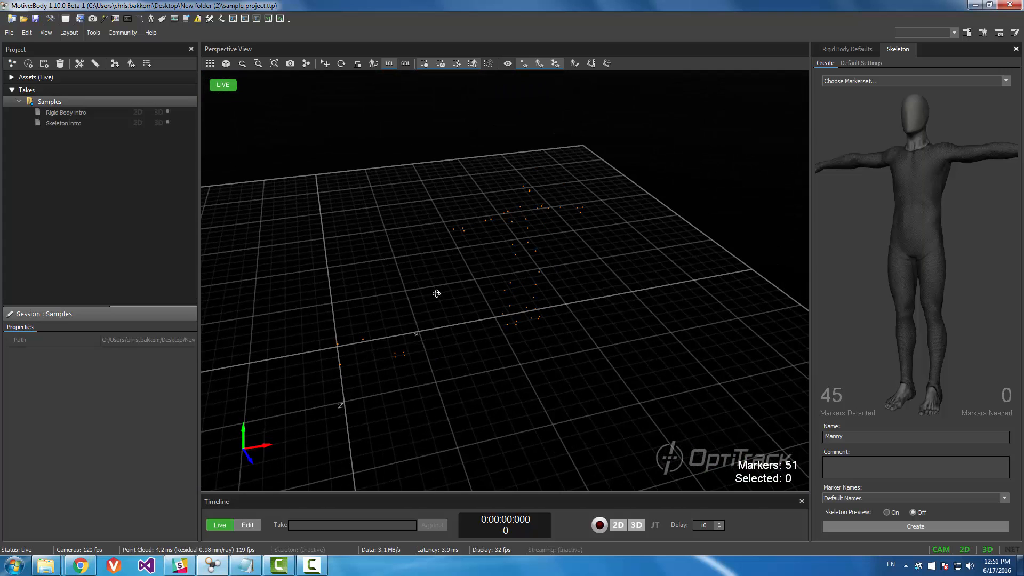
Load the Skeleton intro take for editing and select all markers on the T-posed subject.
{"action": "double_click", "coordinate": [67, 123]}
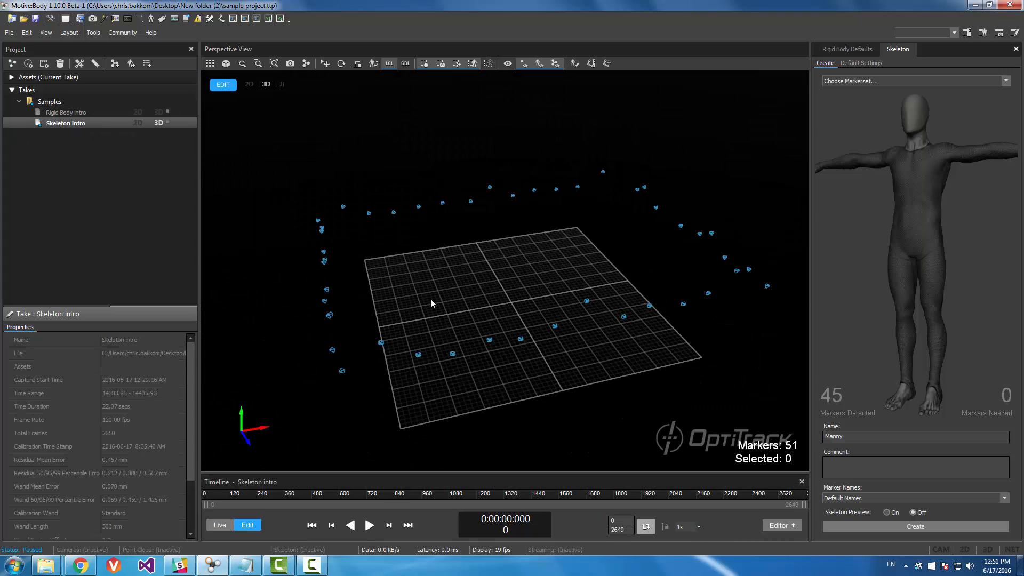
{"action": "right_click_drag", "start_coordinate": [471, 290], "coordinate": [541, 327]}
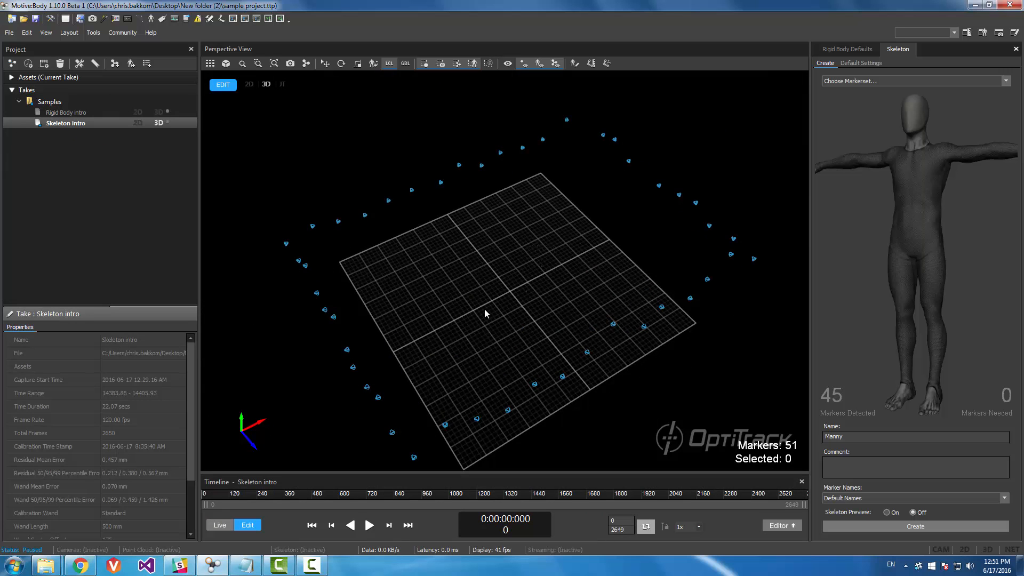
{"action": "right_click_drag", "start_coordinate": [442, 314], "coordinate": [530, 314]}
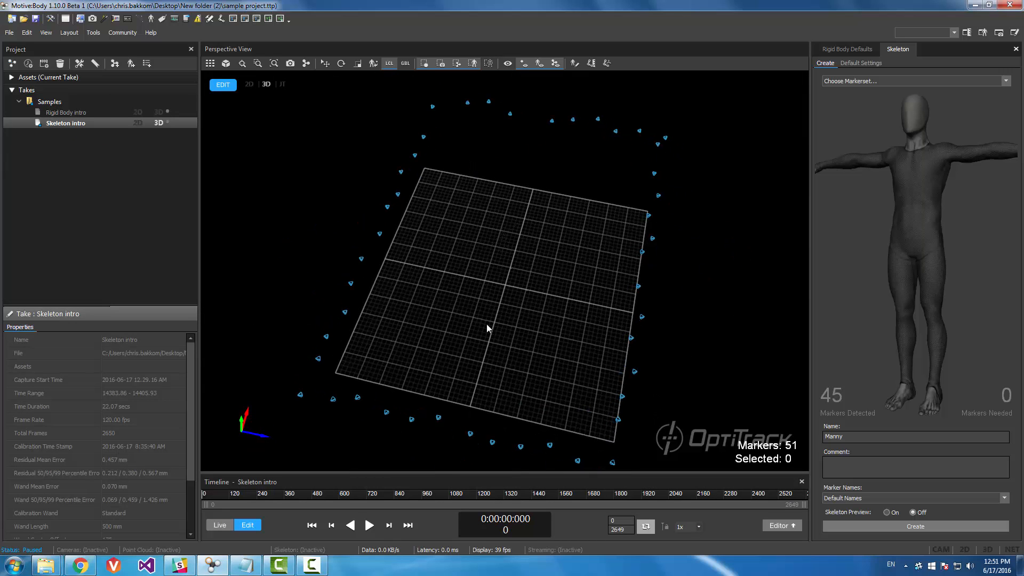
{"action": "scroll", "coordinate": [501, 298], "scroll_direction": "up", "scroll_amount": 8}
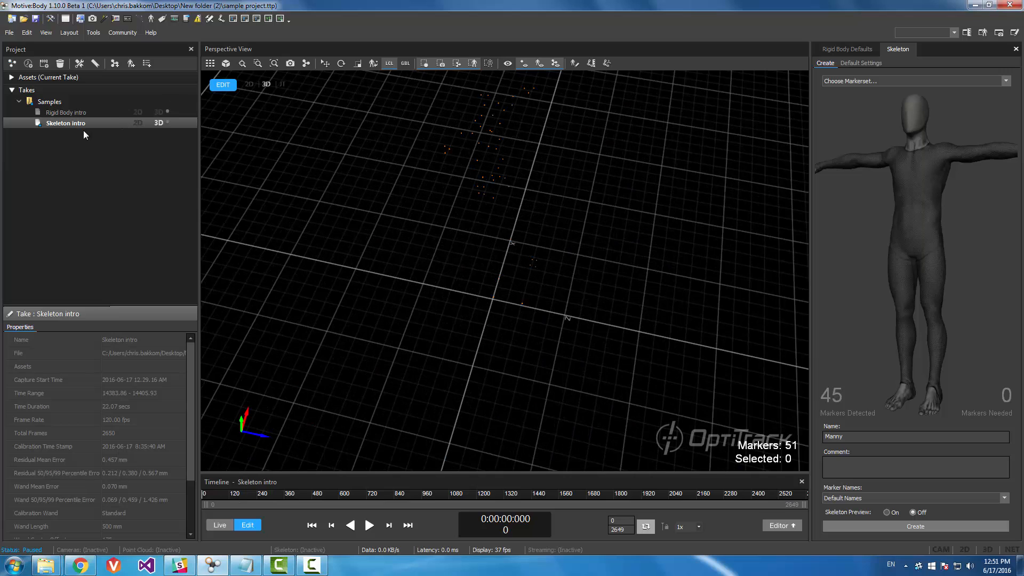
{"action": "mouse_move", "coordinate": [485, 216]}
{"action": "right_mouse_down"}
{"action": "mouse_move", "coordinate": [454, 287]}
{"action": "mouse_move", "coordinate": [549, 201]}
{"action": "mouse_move", "coordinate": [585, 189]}
{"action": "mouse_move", "coordinate": [507, 323]}
{"action": "right_mouse_up"}
{"action": "left_click_drag", "start_coordinate": [477, 352], "coordinate": [618, 258]}
{"action": "right_click_drag", "start_coordinate": [613, 261], "coordinate": [558, 318]}
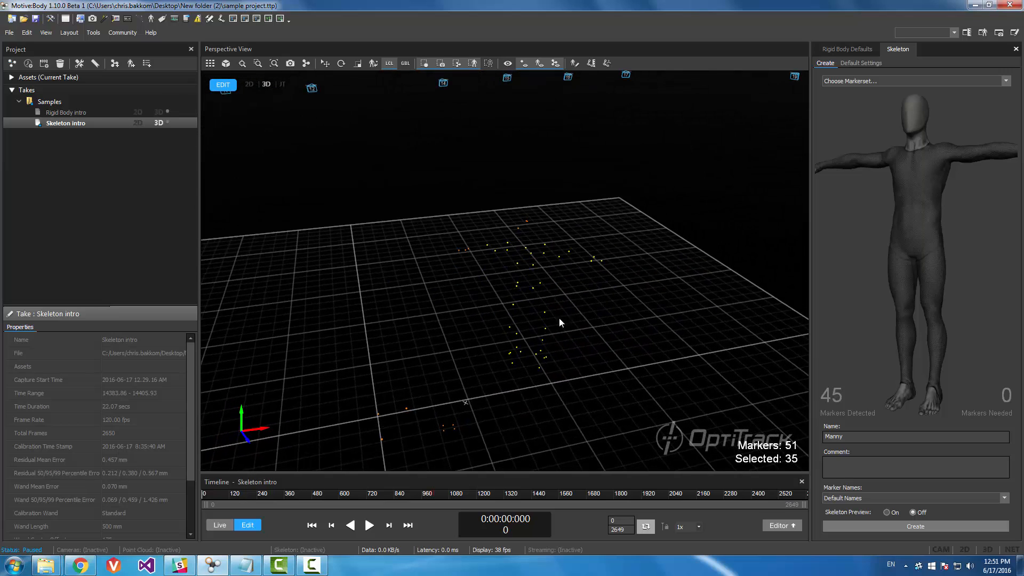
{"action": "middle_click_drag", "start_coordinate": [558, 318], "coordinate": [567, 360]}
{"action": "left_click_drag", "start_coordinate": [452, 246], "coordinate": [651, 410]}
{"action": "right_click_drag", "start_coordinate": [512, 320], "coordinate": [539, 314]}
{"action": "scroll", "coordinate": [530, 327], "scroll_direction": "up", "scroll_amount": 5}
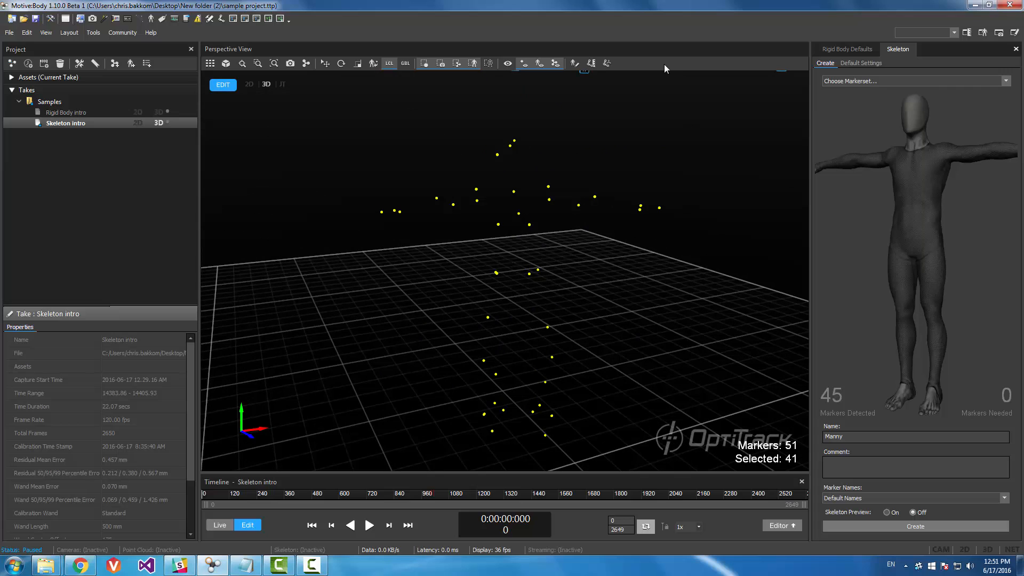
Choose the Baseline + Hinged Toe (41) markerset, then clear and reselect the subject's markers in the 3D view.
{"action": "left_click", "coordinate": [1005, 81]}
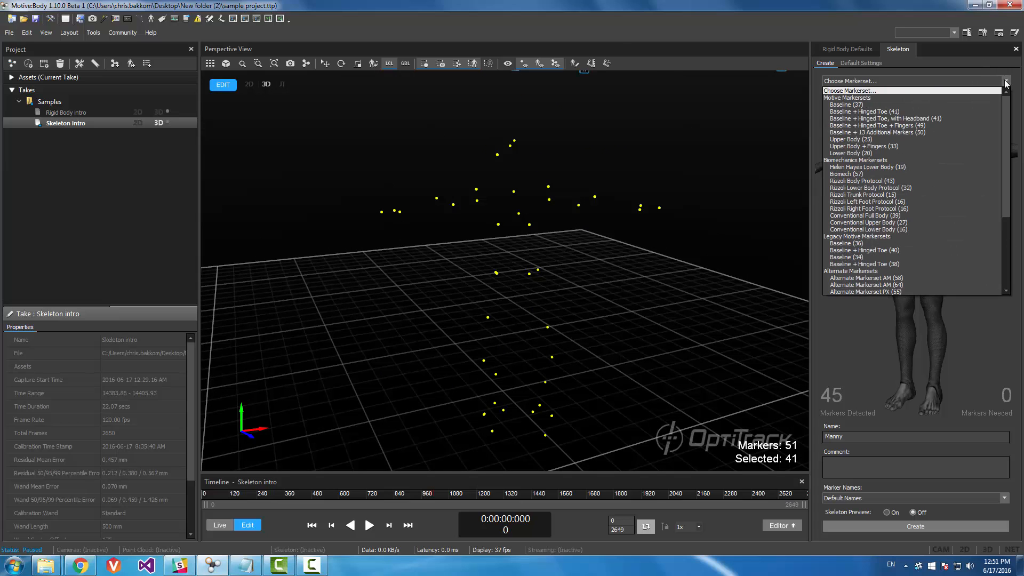
{"action": "left_click", "coordinate": [910, 112]}
{"action": "right_click_drag", "start_coordinate": [664, 231], "coordinate": [657, 270]}
{"action": "left_click", "coordinate": [648, 310]}
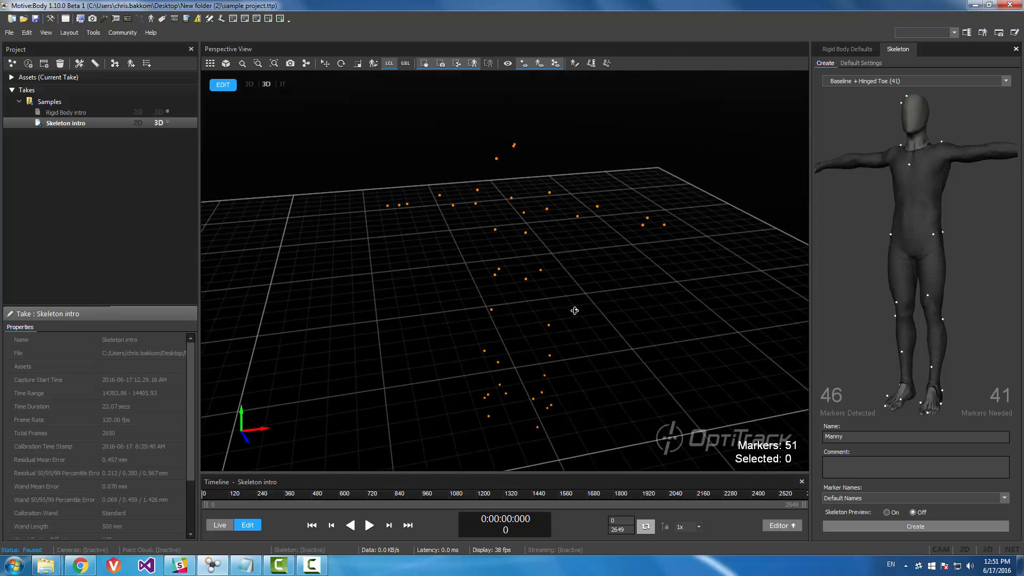
{"action": "right_click_drag", "start_coordinate": [574, 310], "coordinate": [490, 248]}
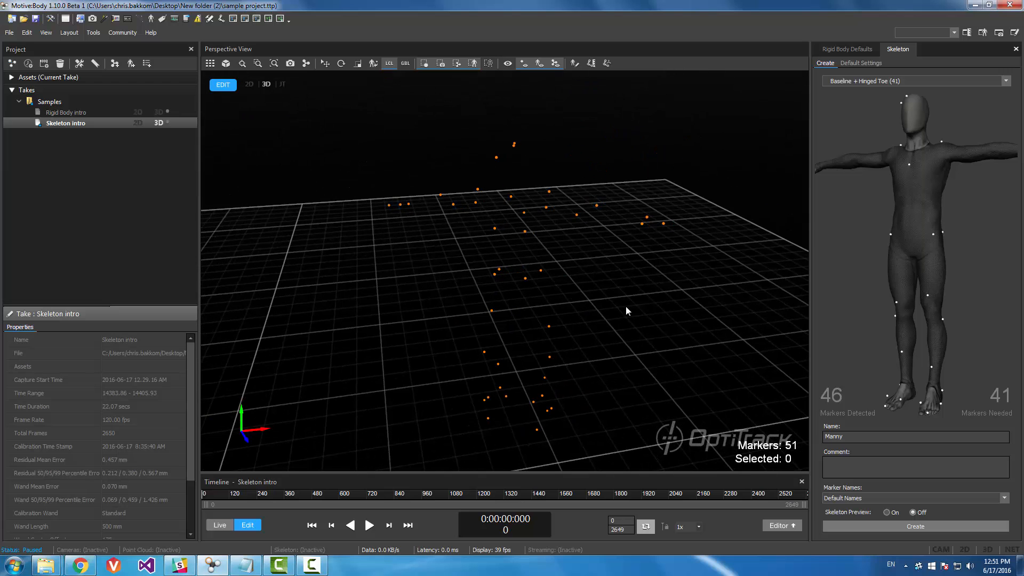
{"action": "right_click_drag", "start_coordinate": [626, 307], "coordinate": [456, 190]}
{"action": "left_click_drag", "start_coordinate": [343, 117], "coordinate": [710, 429]}
{"action": "right_click_drag", "start_coordinate": [712, 422], "coordinate": [370, 223]}
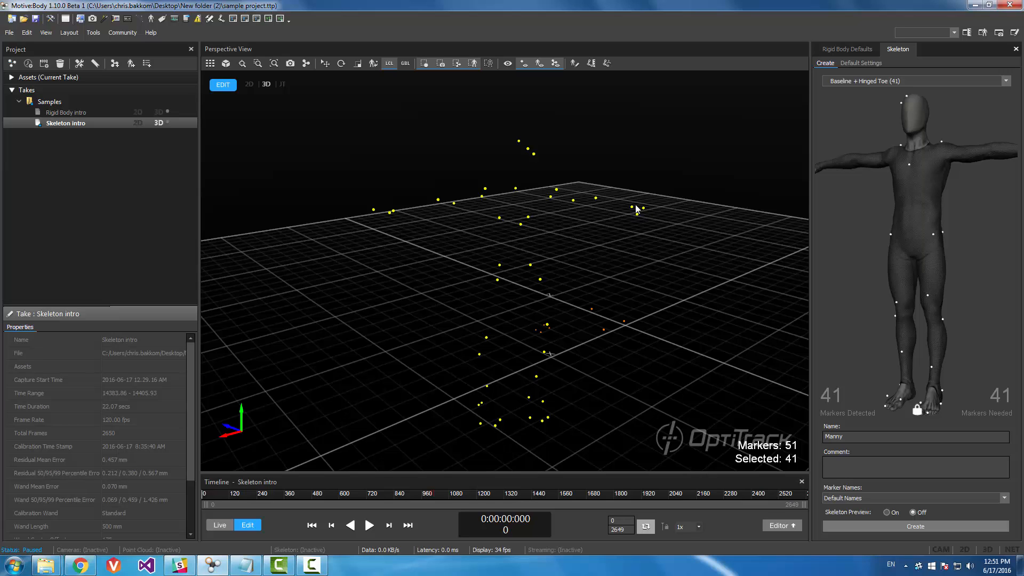
Examine the markerset's marker placement on the avatar from the front, side and back.
{"action": "right_click_drag", "start_coordinate": [947, 169], "coordinate": [863, 136]}
{"action": "right_click_drag", "start_coordinate": [948, 220], "coordinate": [986, 192]}
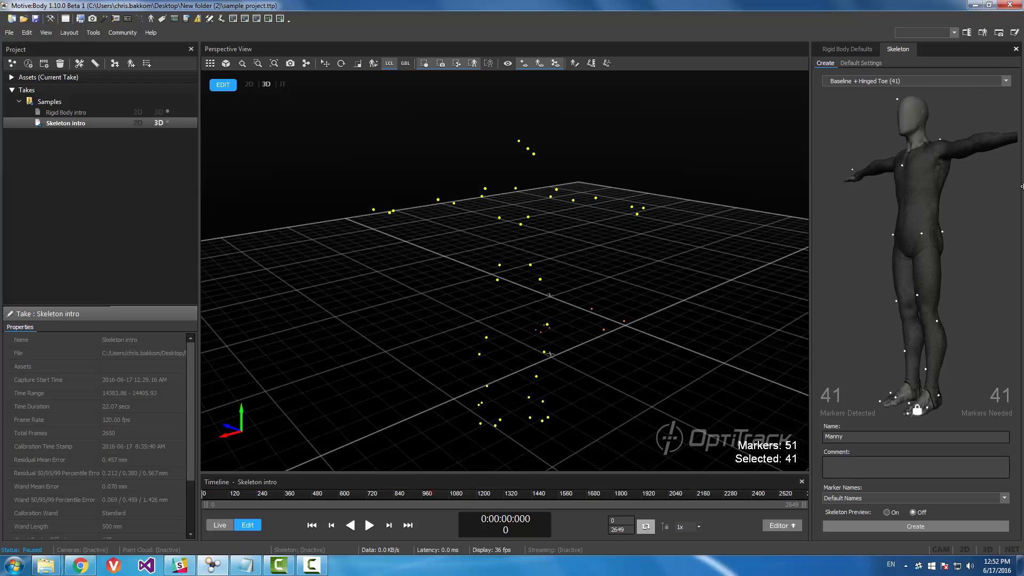
{"action": "right_click_drag", "start_coordinate": [914, 183], "coordinate": [830, 196]}
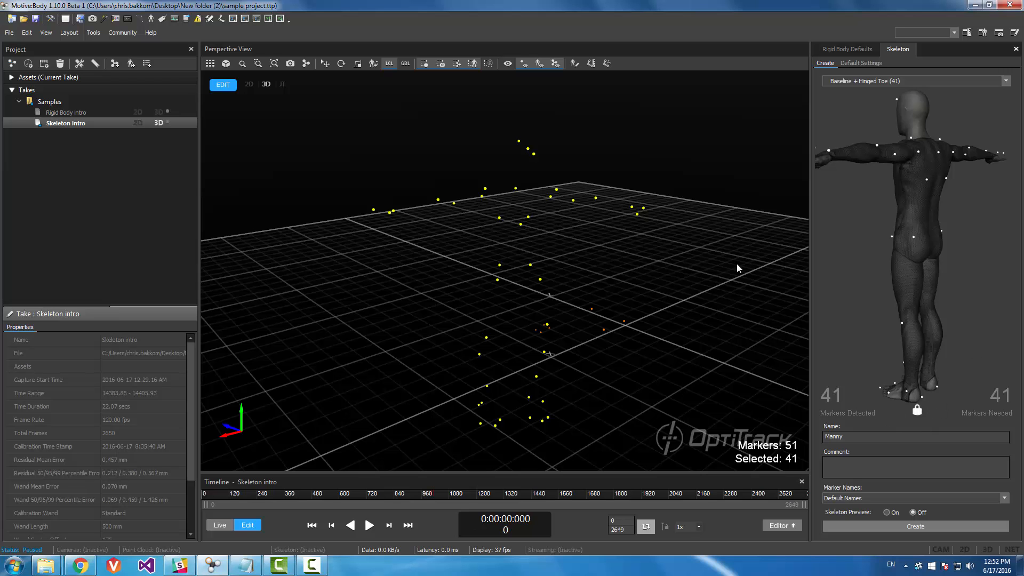
Clear the marker selection and select the subject's 41 markers again as the basis for the skeleton.
{"action": "left_click", "coordinate": [685, 274]}
{"action": "right_click_drag", "start_coordinate": [686, 274], "coordinate": [361, 145]}
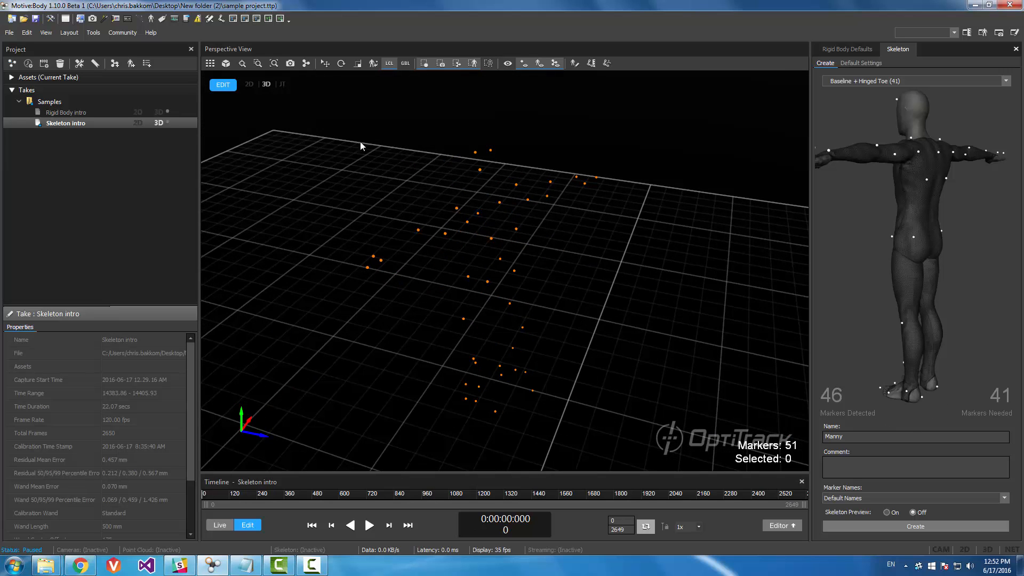
{"action": "left_click_drag", "start_coordinate": [313, 121], "coordinate": [662, 423]}
{"action": "right_click_drag", "start_coordinate": [653, 266], "coordinate": [625, 263]}
{"action": "left_click_drag", "start_coordinate": [844, 437], "coordinate": [826, 436]}
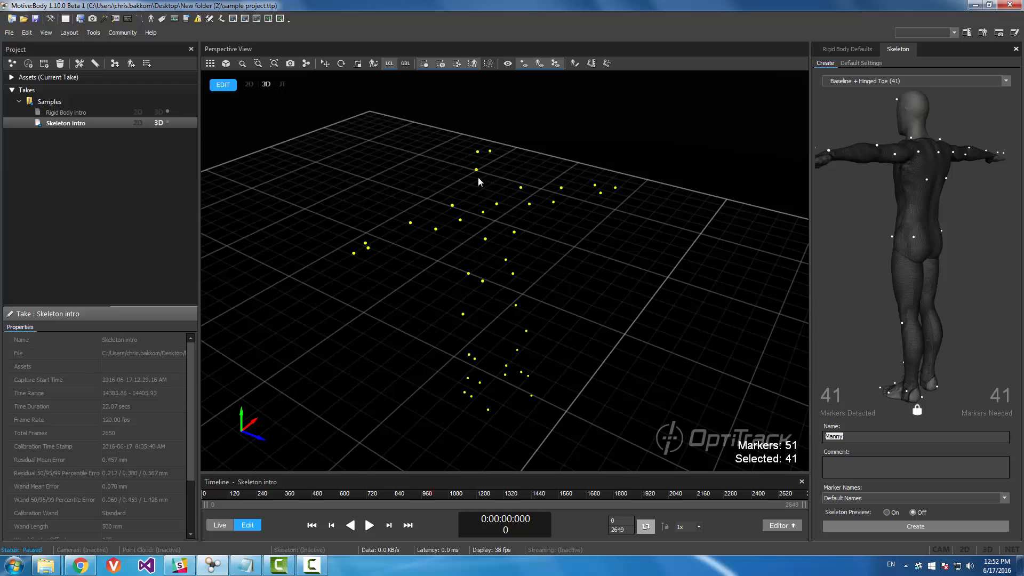
{"action": "mouse_move", "coordinate": [626, 178]}
{"action": "right_mouse_down"}
{"action": "mouse_move", "coordinate": [503, 185]}
{"action": "mouse_move", "coordinate": [626, 184]}
{"action": "right_mouse_up"}
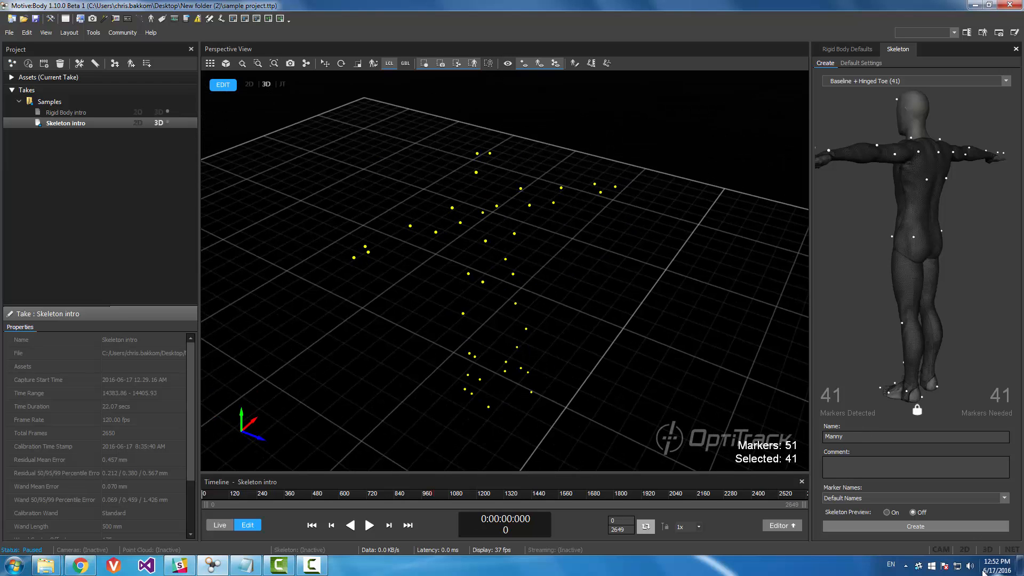
Turn on the skeleton preview to check its fit from several sides, and create the skeleton from the selected markers.
{"action": "left_click", "coordinate": [886, 512]}
{"action": "right_click_drag", "start_coordinate": [497, 232], "coordinate": [722, 216]}
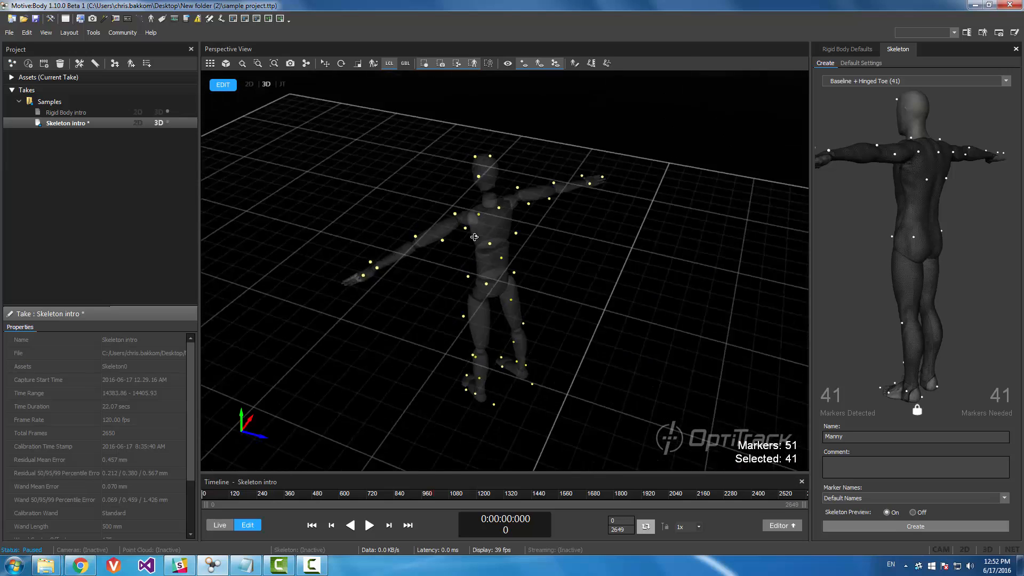
{"action": "right_click_drag", "start_coordinate": [554, 224], "coordinate": [683, 221]}
{"action": "right_click_drag", "start_coordinate": [570, 286], "coordinate": [516, 455]}
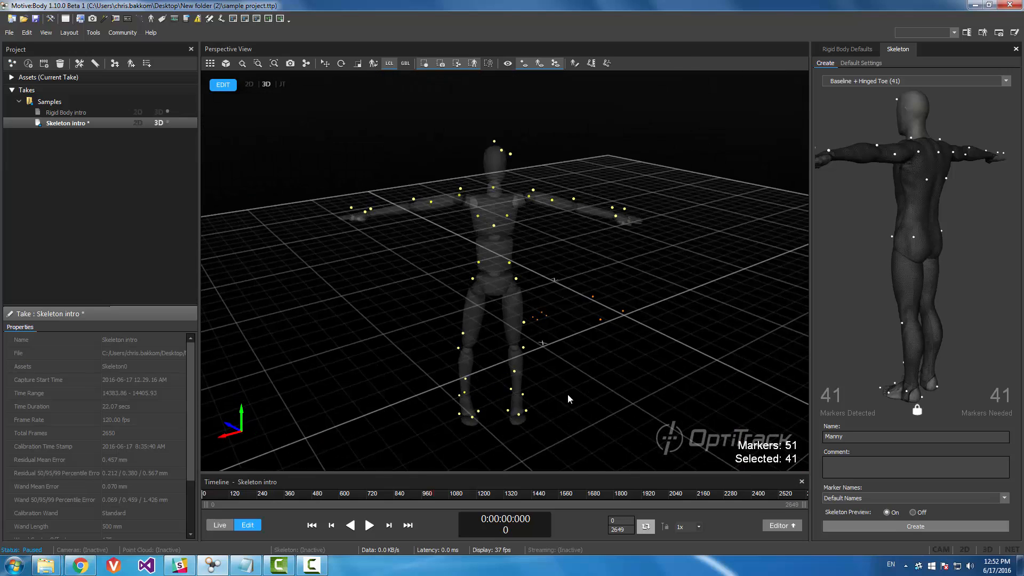
{"action": "right_click_drag", "start_coordinate": [568, 398], "coordinate": [486, 404]}
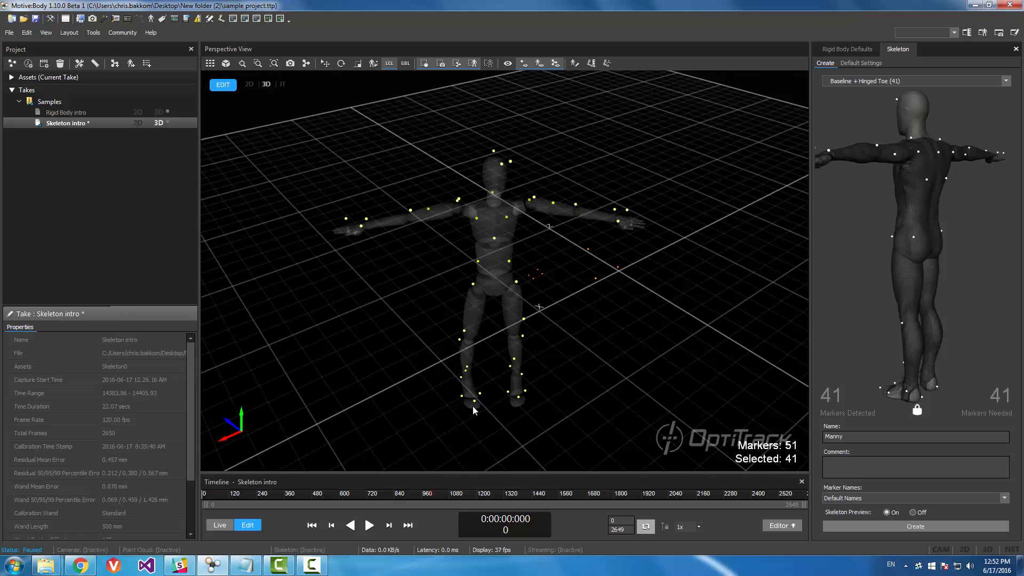
{"action": "right_click_drag", "start_coordinate": [484, 406], "coordinate": [480, 335]}
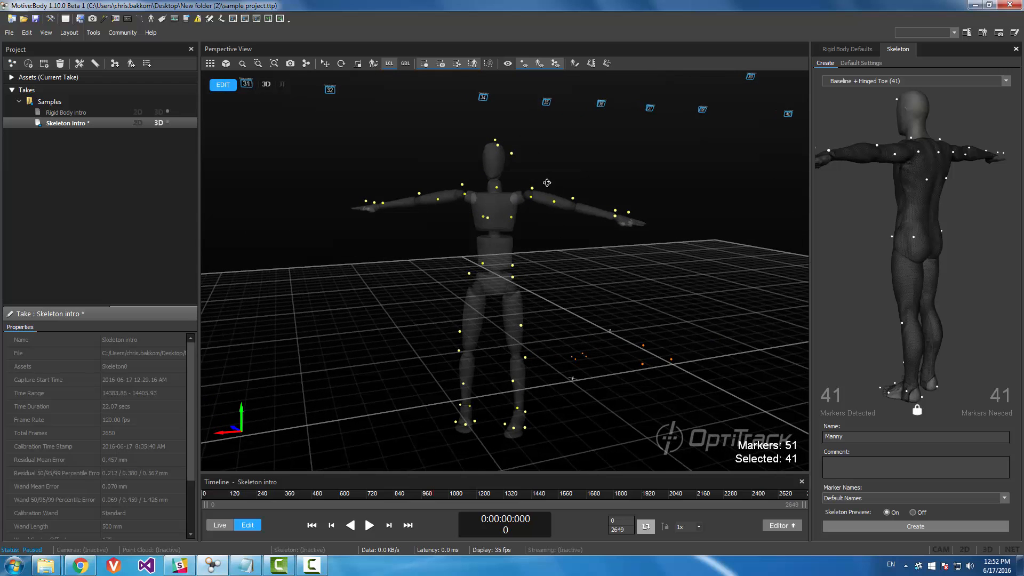
{"action": "right_click_drag", "start_coordinate": [547, 182], "coordinate": [540, 177]}
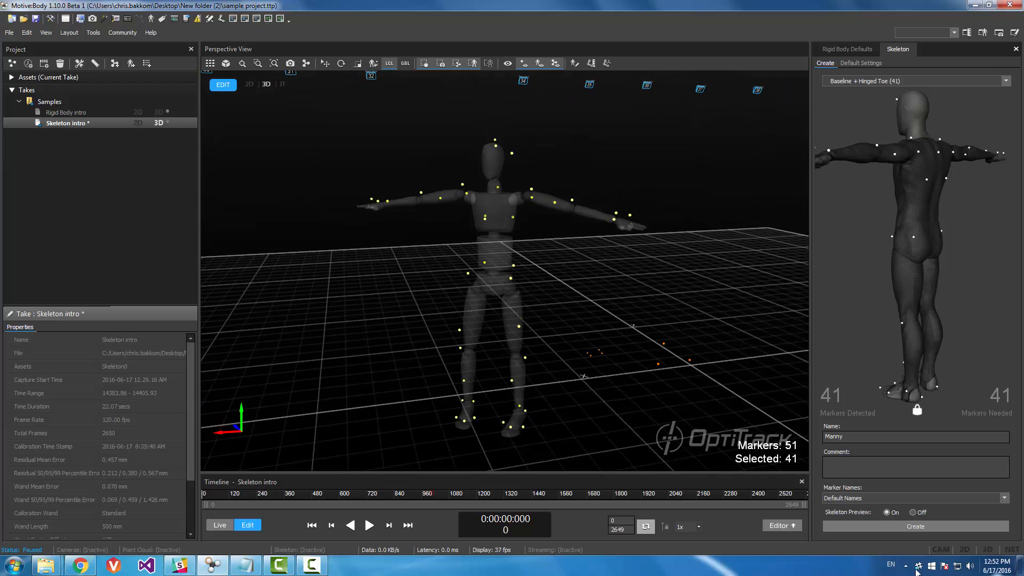
{"action": "left_click", "coordinate": [909, 528]}
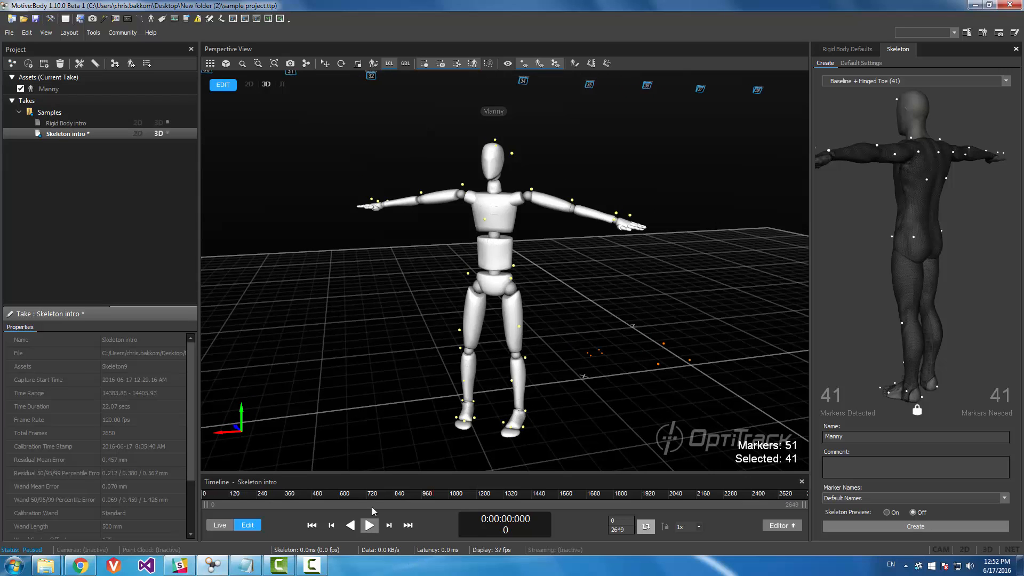
{"action": "left_click", "coordinate": [380, 453]}
Play the Skeleton intro take and move to frame 720 to compare the skeleton with the recorded markers.
{"action": "left_click", "coordinate": [369, 526]}
{"action": "mouse_move", "coordinate": [323, 498]}
{"action": "left_mouse_down"}
{"action": "mouse_move", "coordinate": [491, 495]}
{"action": "mouse_move", "coordinate": [367, 493]}
{"action": "left_mouse_up"}
{"action": "right_click_drag", "start_coordinate": [444, 241], "coordinate": [513, 248]}
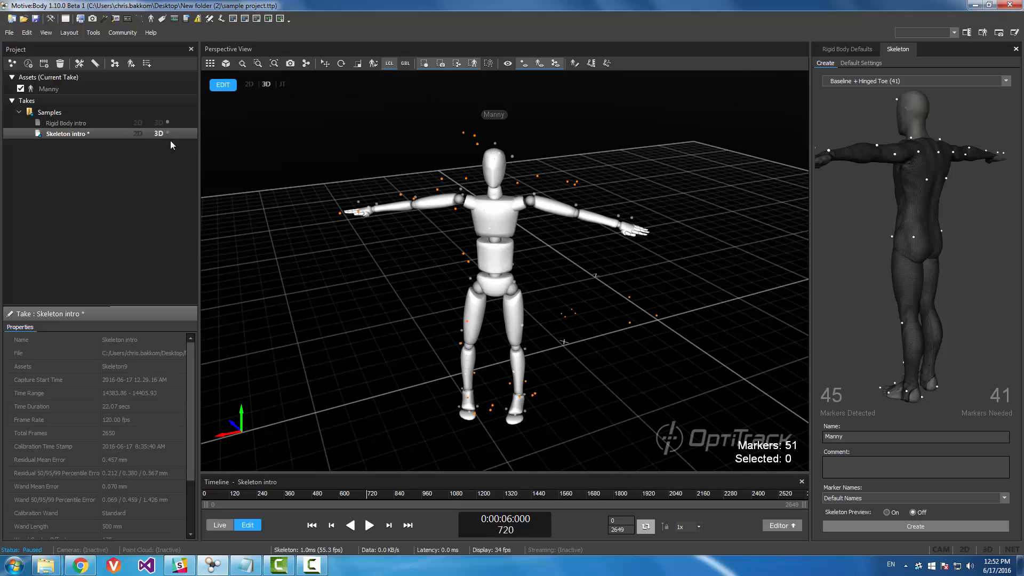
Switch the Skeleton intro take to its 2D data and run Reconstruct and Auto-label on it, overwriting the previous 3D data.
{"action": "left_click", "coordinate": [138, 134]}
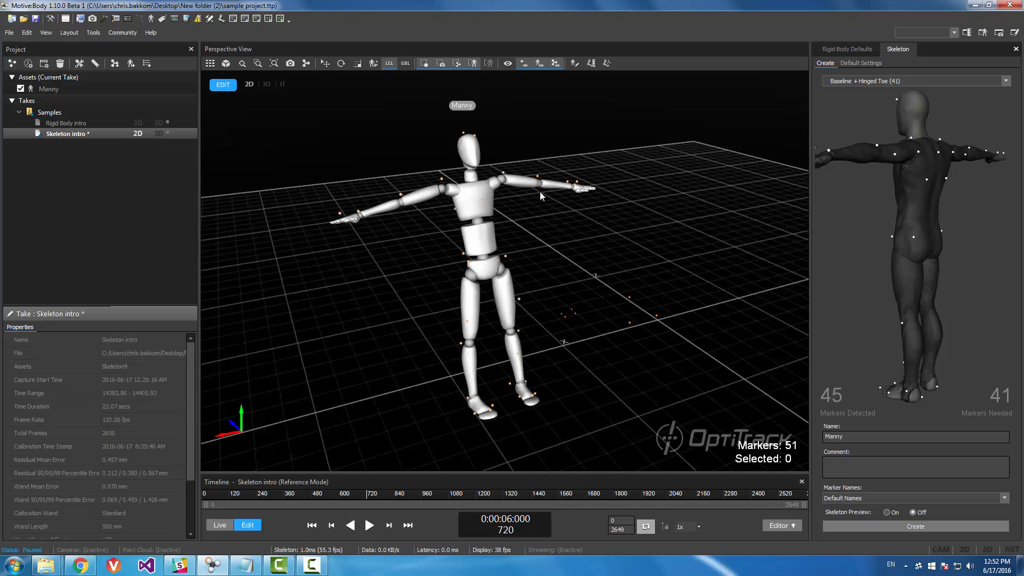
{"action": "right_click_drag", "start_coordinate": [539, 191], "coordinate": [508, 238]}
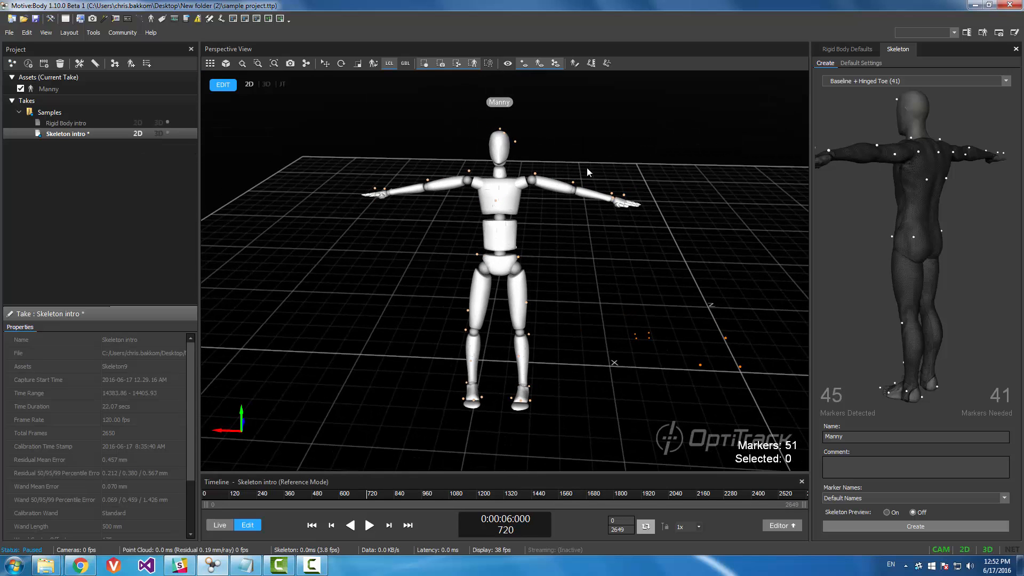
{"action": "right_click", "coordinate": [102, 135]}
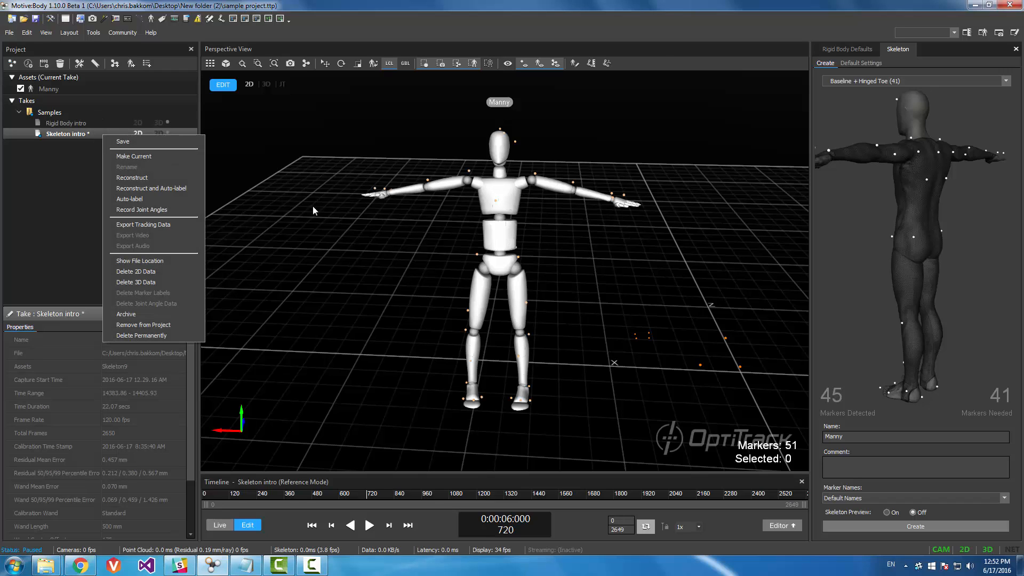
{"action": "left_click", "coordinate": [173, 190]}
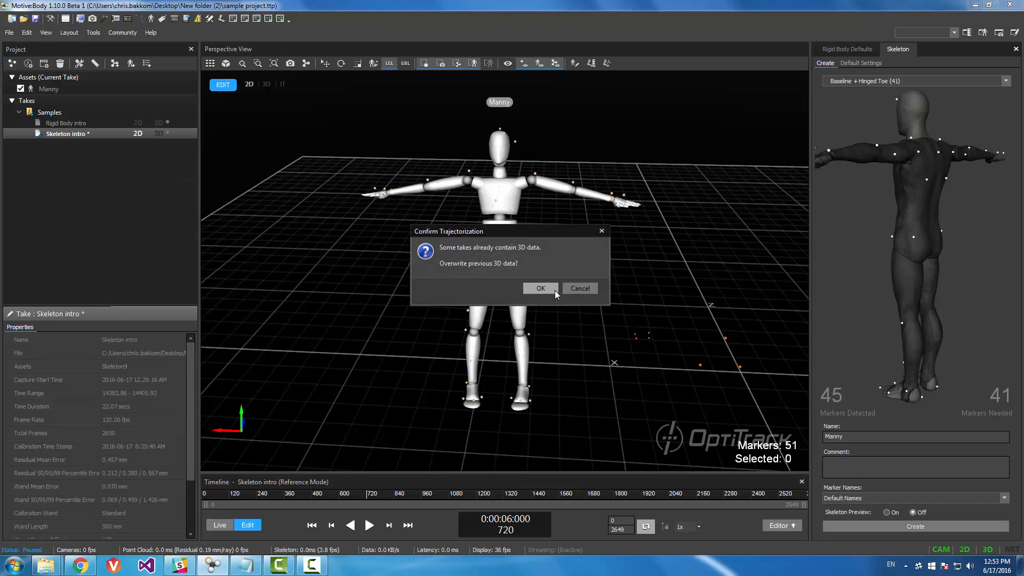
{"action": "left_click", "coordinate": [554, 290]}
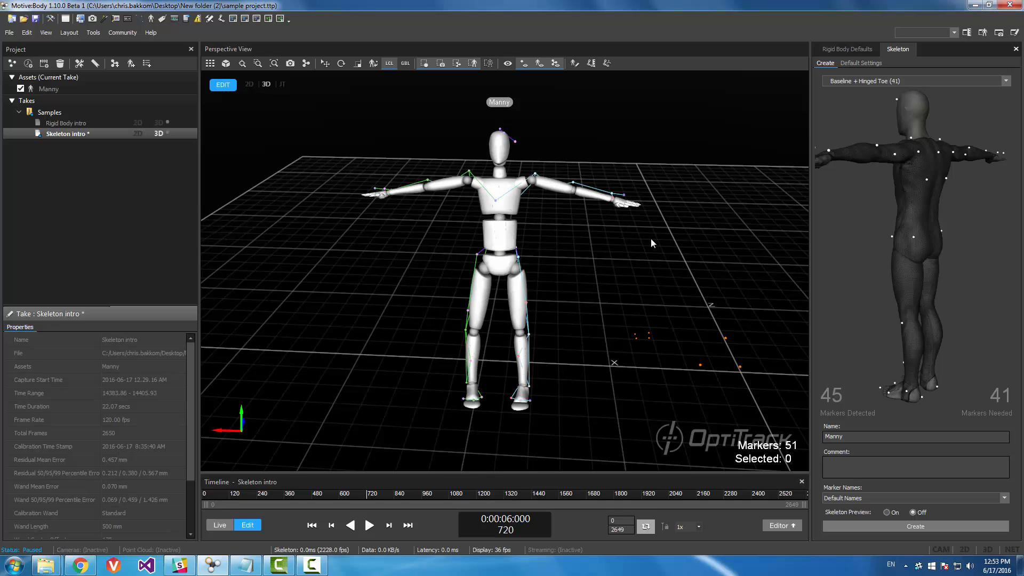
Compare the relabelled take in 2D and 3D, and hide the skeleton in the 3D data to expose its labelled markers.
{"action": "right_click_drag", "start_coordinate": [651, 239], "coordinate": [596, 232]}
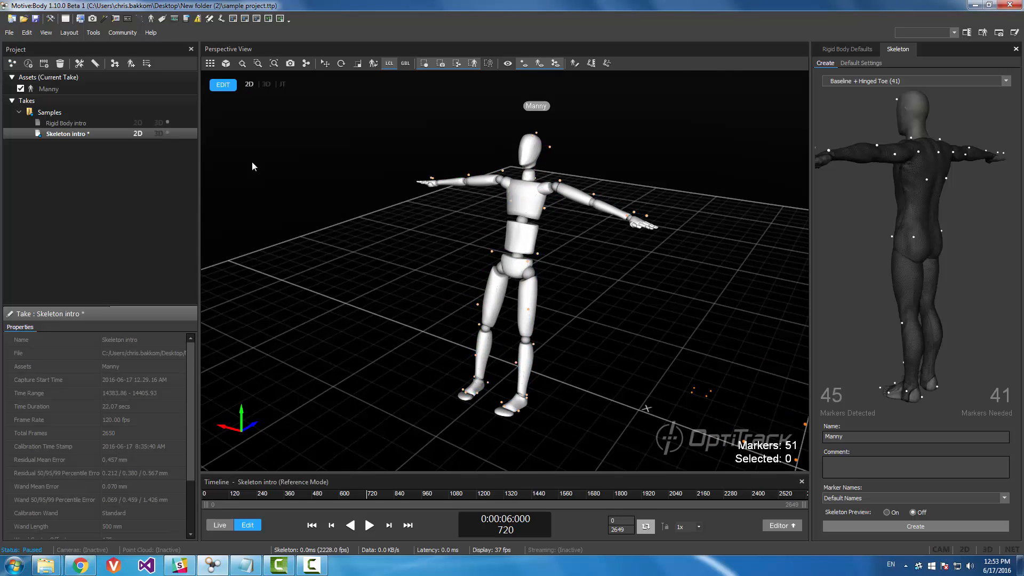
{"action": "right_click_drag", "start_coordinate": [338, 183], "coordinate": [324, 187]}
{"action": "right_click_drag", "start_coordinate": [448, 202], "coordinate": [525, 53]}
{"action": "left_click", "coordinate": [540, 65]}
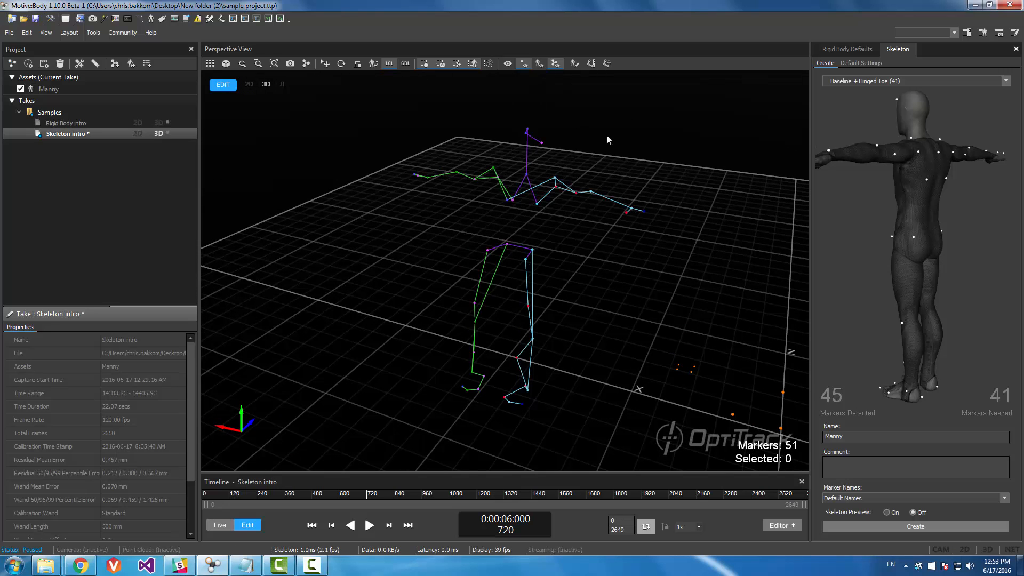
Examine the labelled markers and their connecting lines from several sides and close up, and show the skeleton again.
{"action": "right_click_drag", "start_coordinate": [606, 136], "coordinate": [440, 148]}
{"action": "right_click_drag", "start_coordinate": [428, 234], "coordinate": [546, 261]}
{"action": "scroll", "coordinate": [593, 250], "scroll_direction": "up", "scroll_amount": 6}
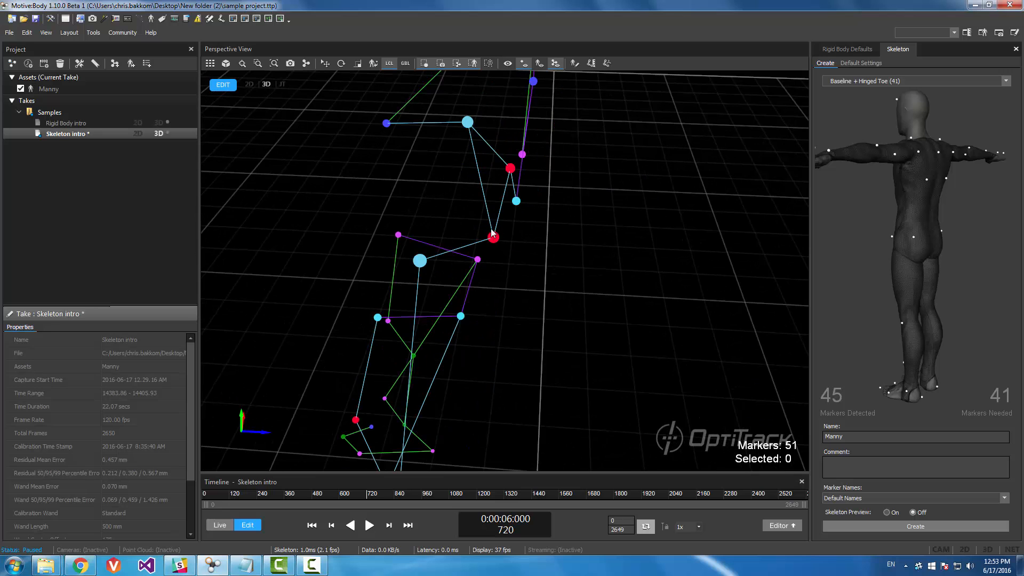
{"action": "right_click_drag", "start_coordinate": [534, 256], "coordinate": [635, 257]}
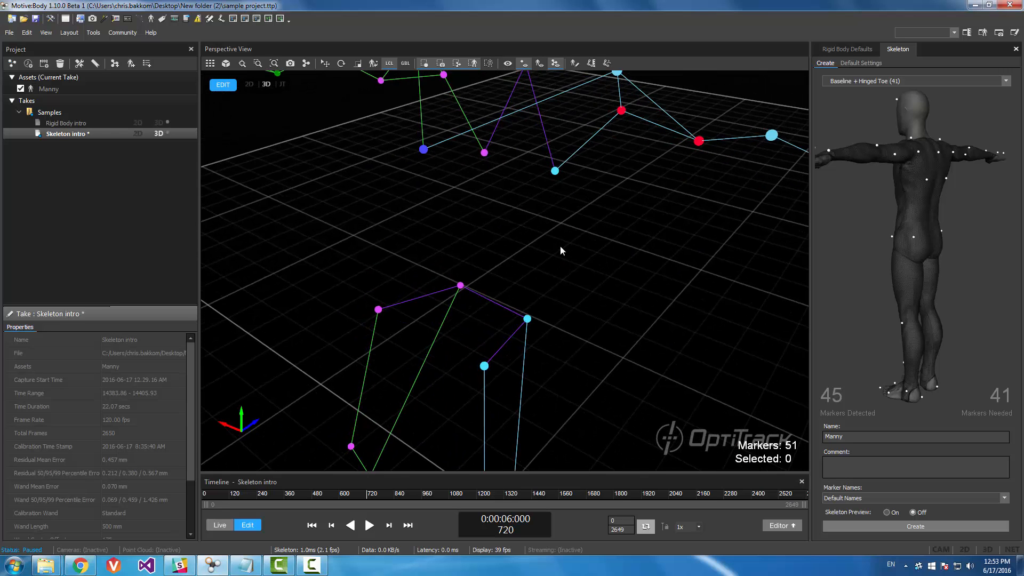
{"action": "scroll", "coordinate": [539, 248], "scroll_direction": "down", "scroll_amount": 6}
{"action": "right_click_drag", "start_coordinate": [534, 248], "coordinate": [605, 202]}
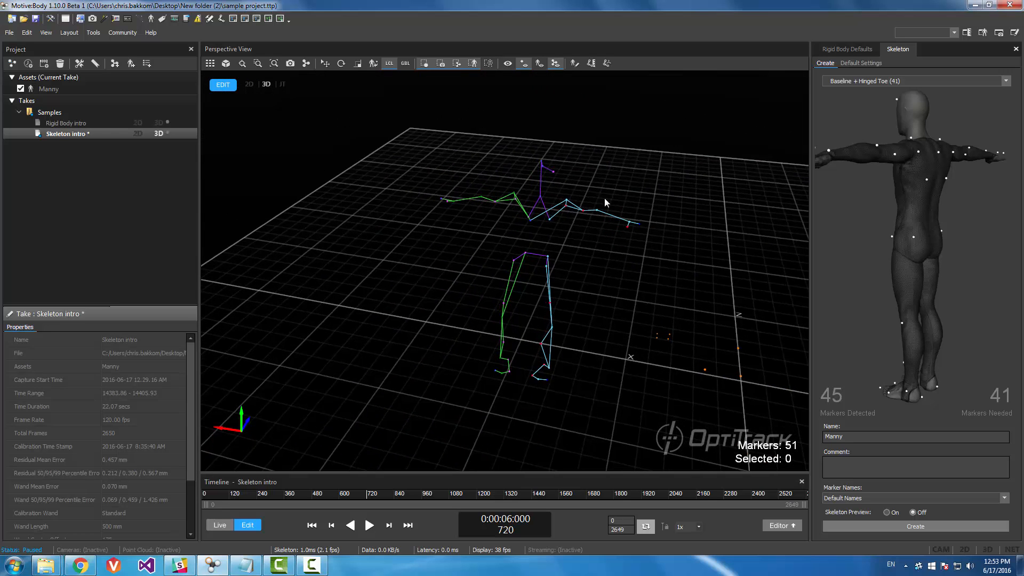
{"action": "left_click", "coordinate": [539, 63]}
{"action": "right_click_drag", "start_coordinate": [515, 210], "coordinate": [536, 205]}
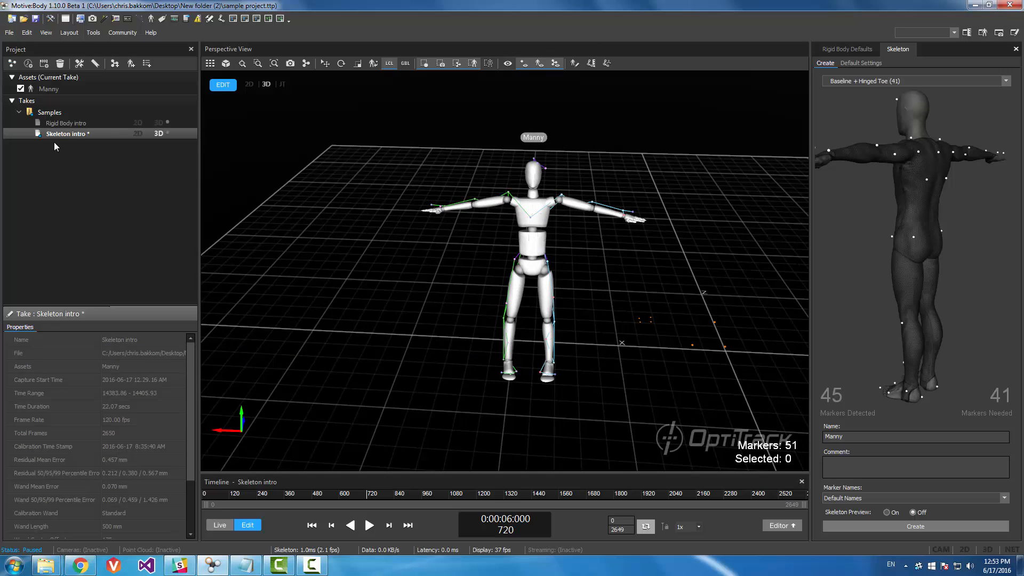
Open the display properties of the Manny skeleton and the default settings for skeleton display and creation pose.
{"action": "left_click", "coordinate": [49, 88]}
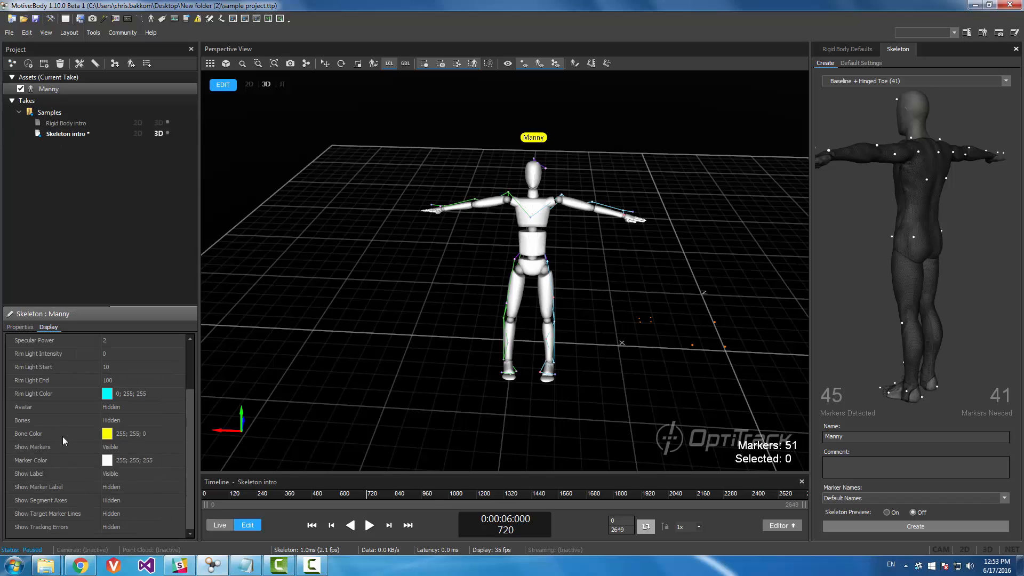
{"action": "right_click_drag", "start_coordinate": [949, 236], "coordinate": [860, 241]}
{"action": "left_click", "coordinate": [857, 63]}
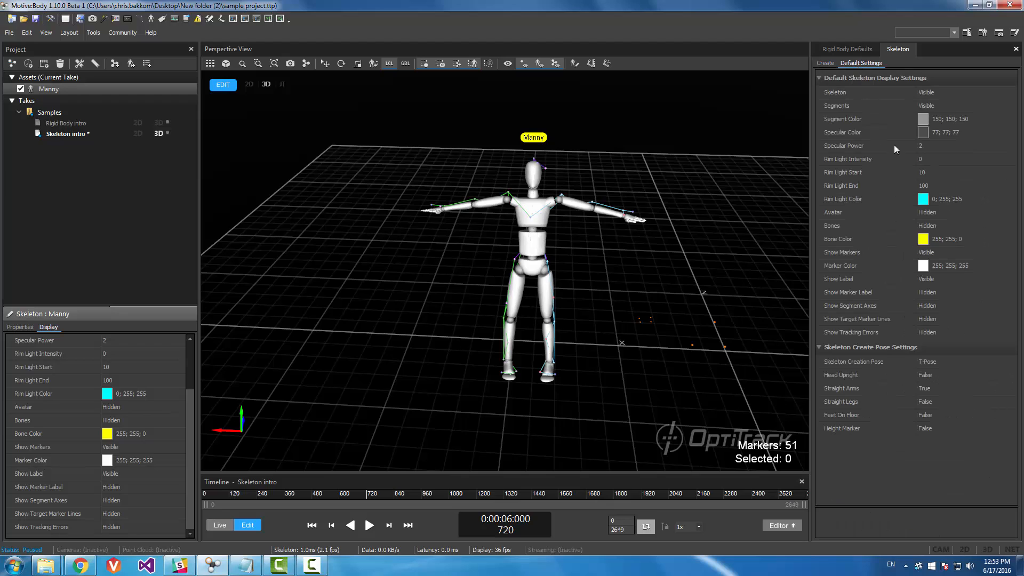